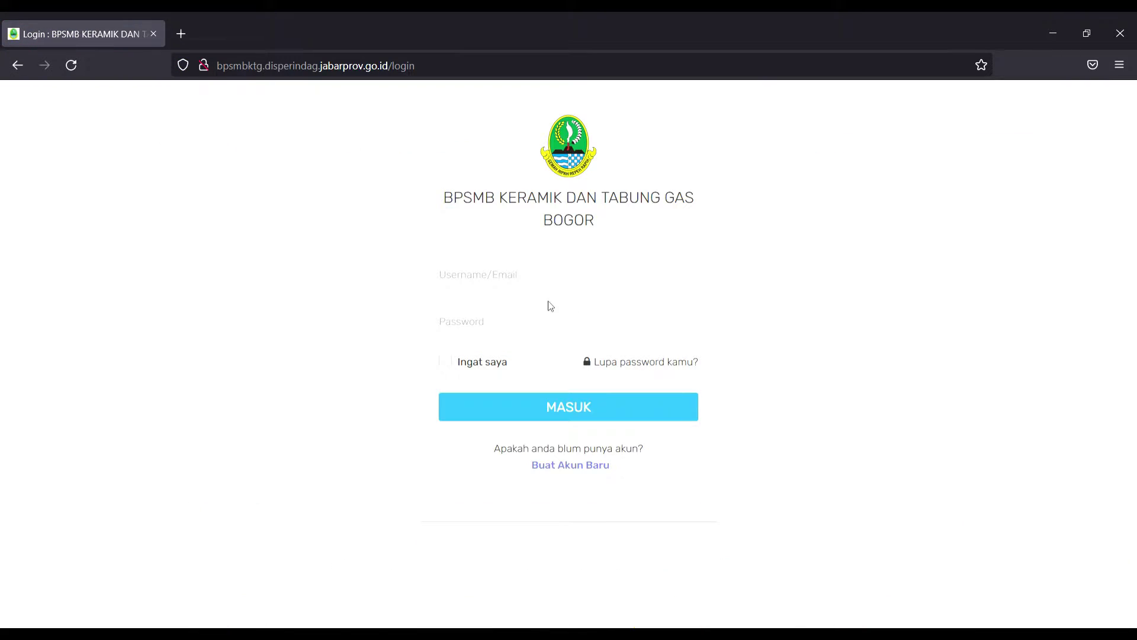
- Sign in with the username analisis and the account password
{"action": "left_click", "coordinate": [542, 275]}
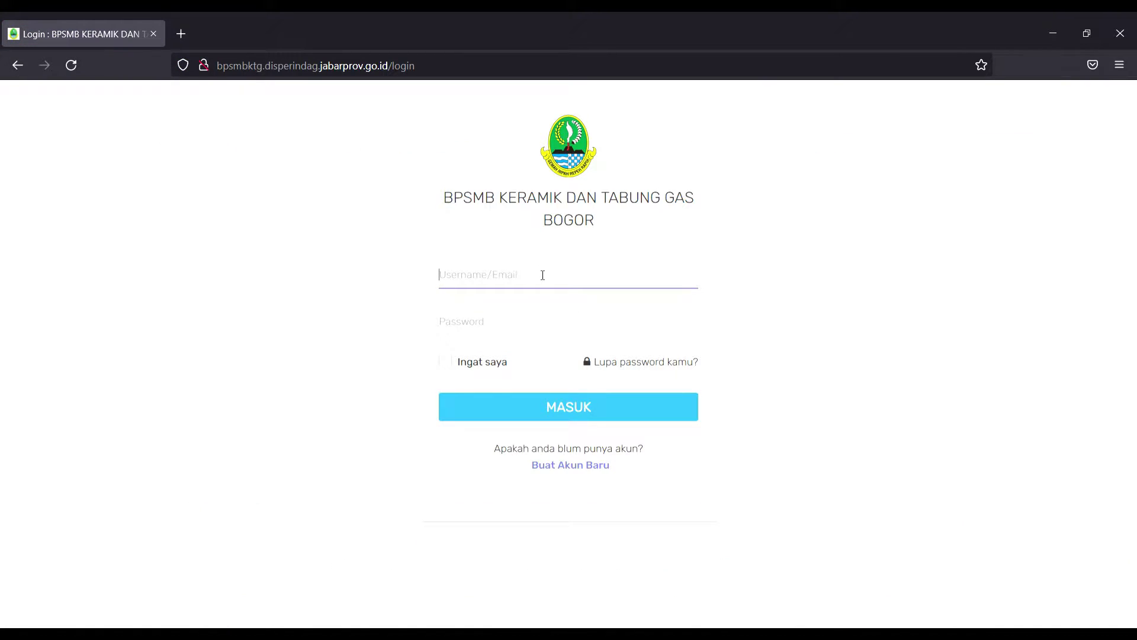
{"action": "type", "text": "analisis"}
{"action": "key", "text": "Tab"}
{"action": "type", "text": "********"}
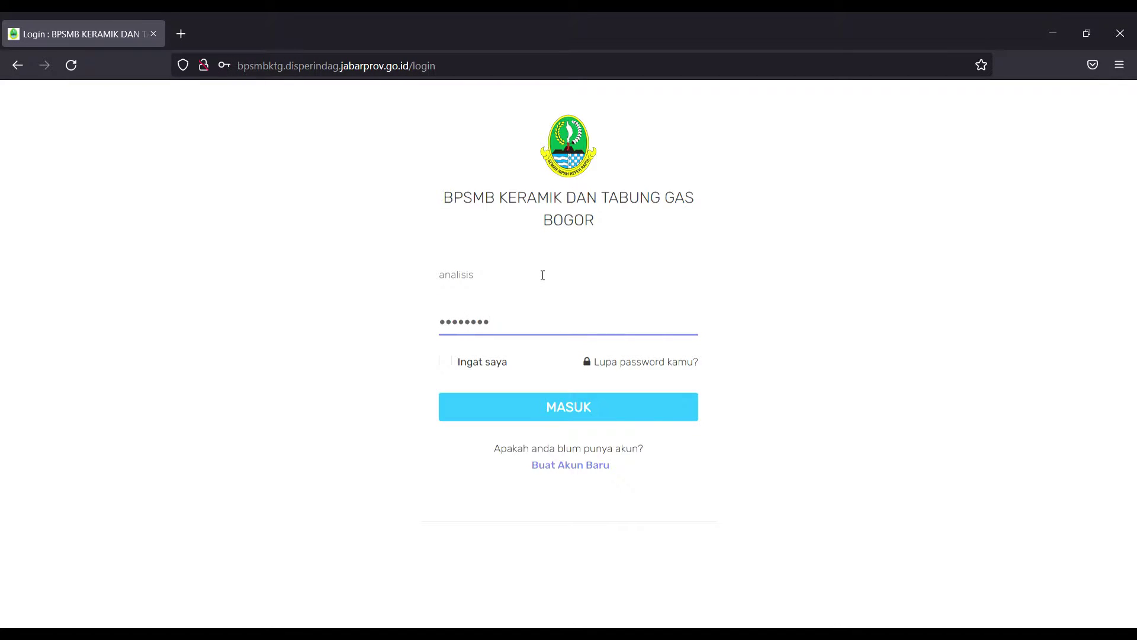
{"action": "type", "text": "****"}
{"action": "left_click", "coordinate": [533, 409]}
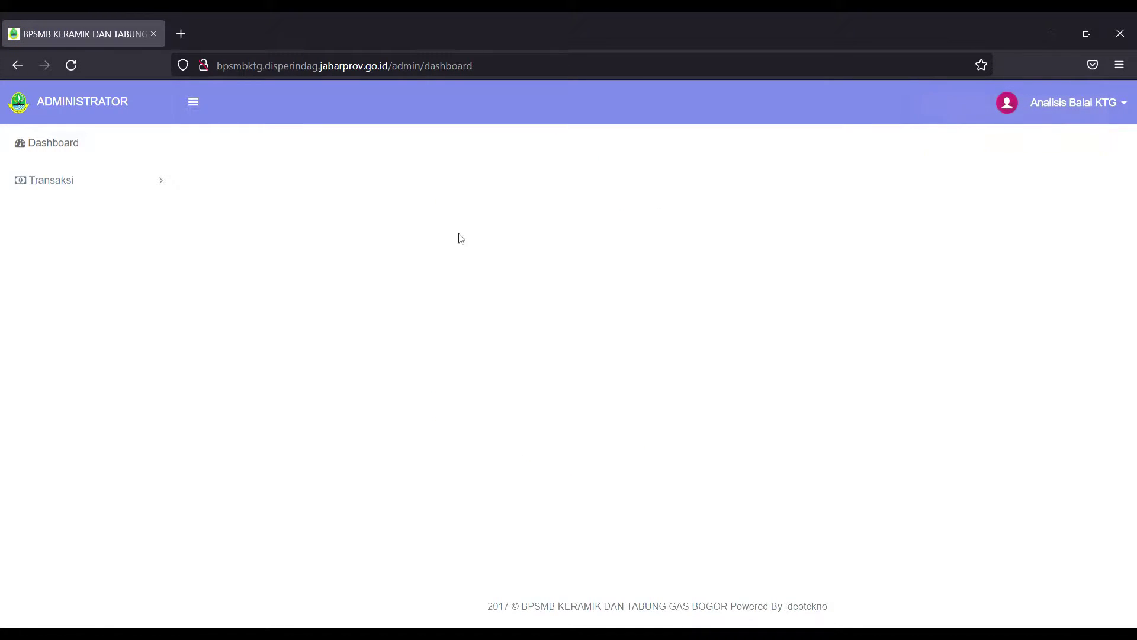
- In Analisis Lab, look up the application by its number under Lampiran L Ubin keramik pres-kering, E > 10 %, Group B.III
{"action": "left_click", "coordinate": [151, 189]}
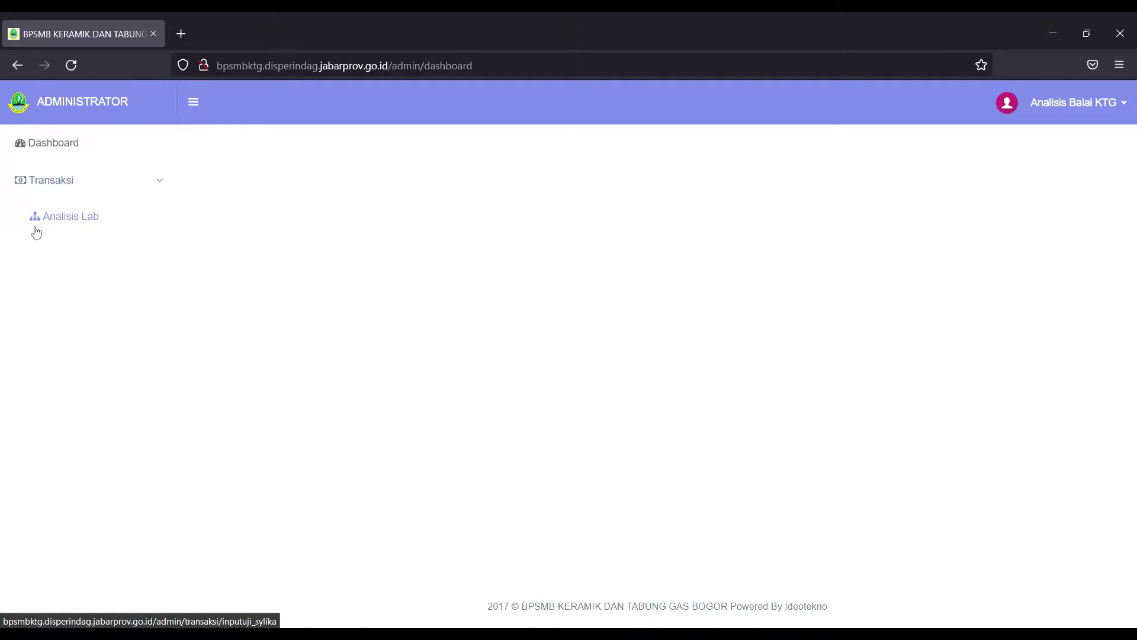
{"action": "left_click", "coordinate": [73, 221]}
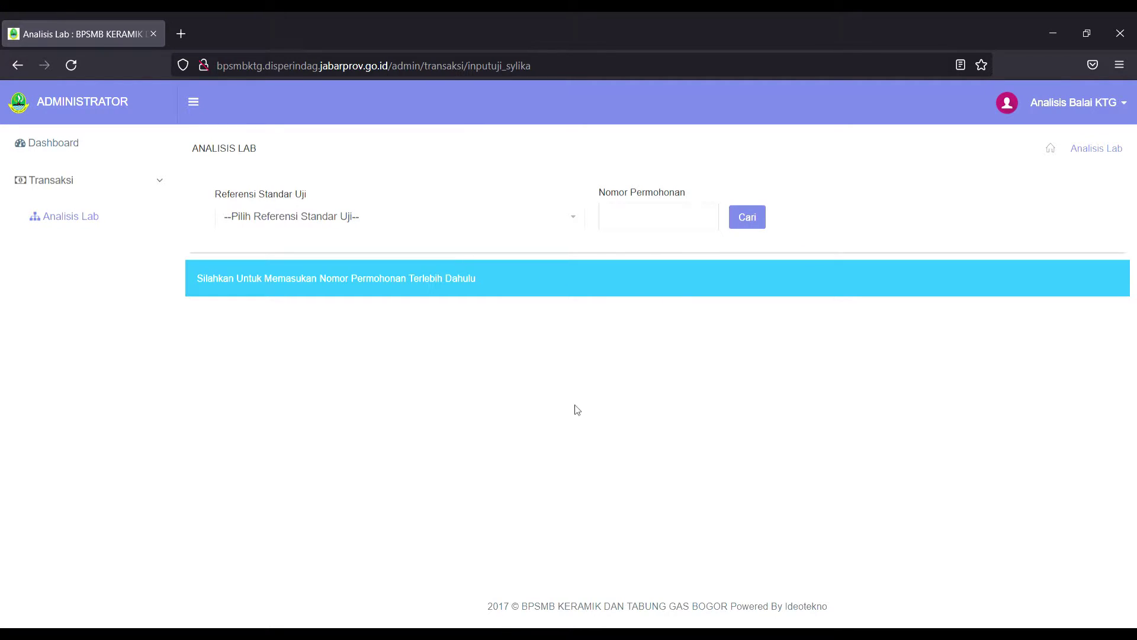
{"action": "left_click", "coordinate": [489, 217]}
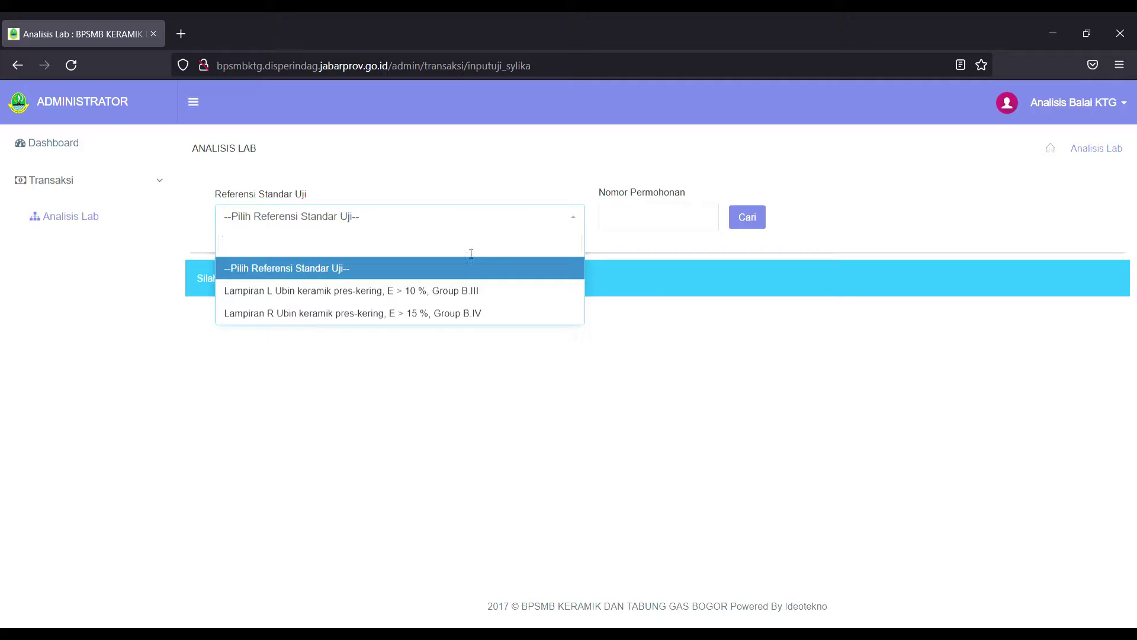
{"action": "left_click", "coordinate": [445, 296]}
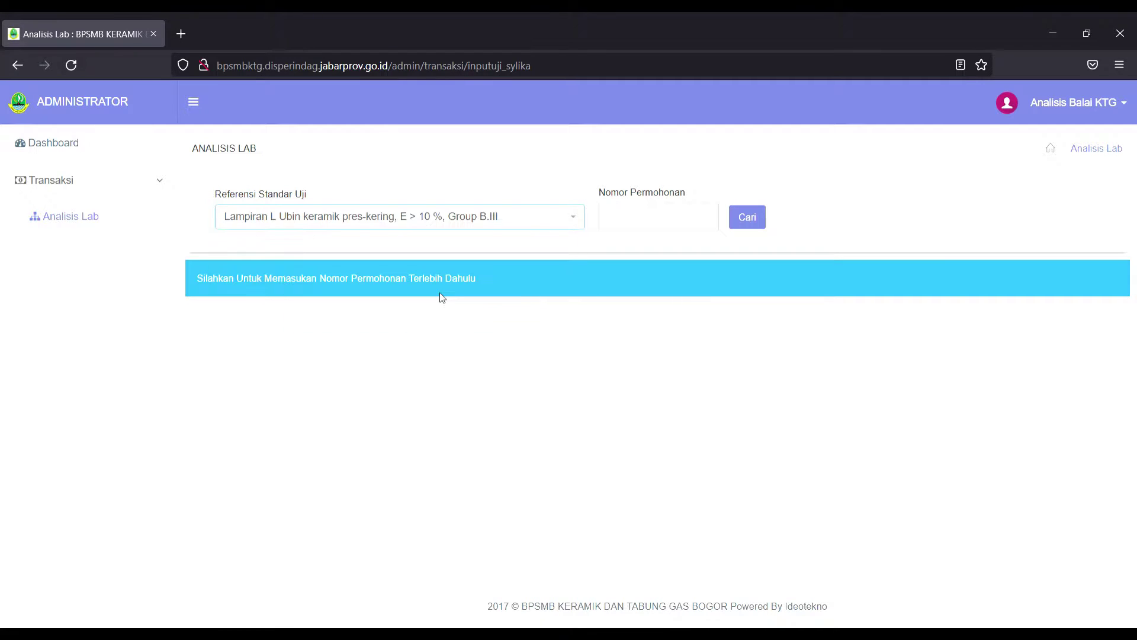
{"action": "left_click", "coordinate": [628, 224]}
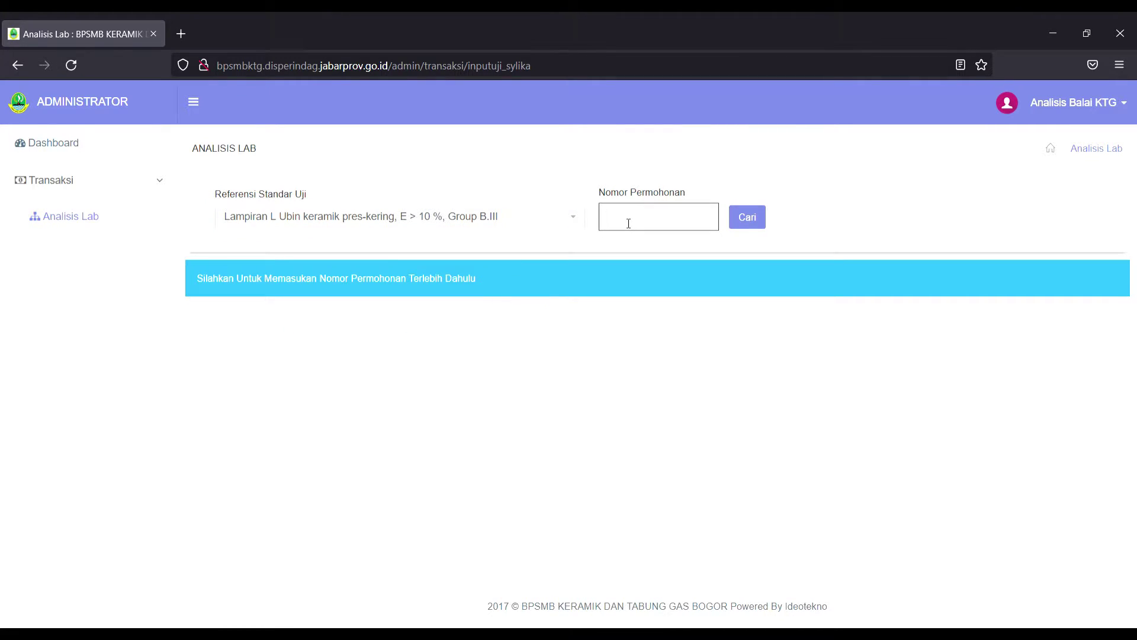
{"action": "key", "text": "ctrl+v"}
{"action": "left_click", "coordinate": [755, 225]}
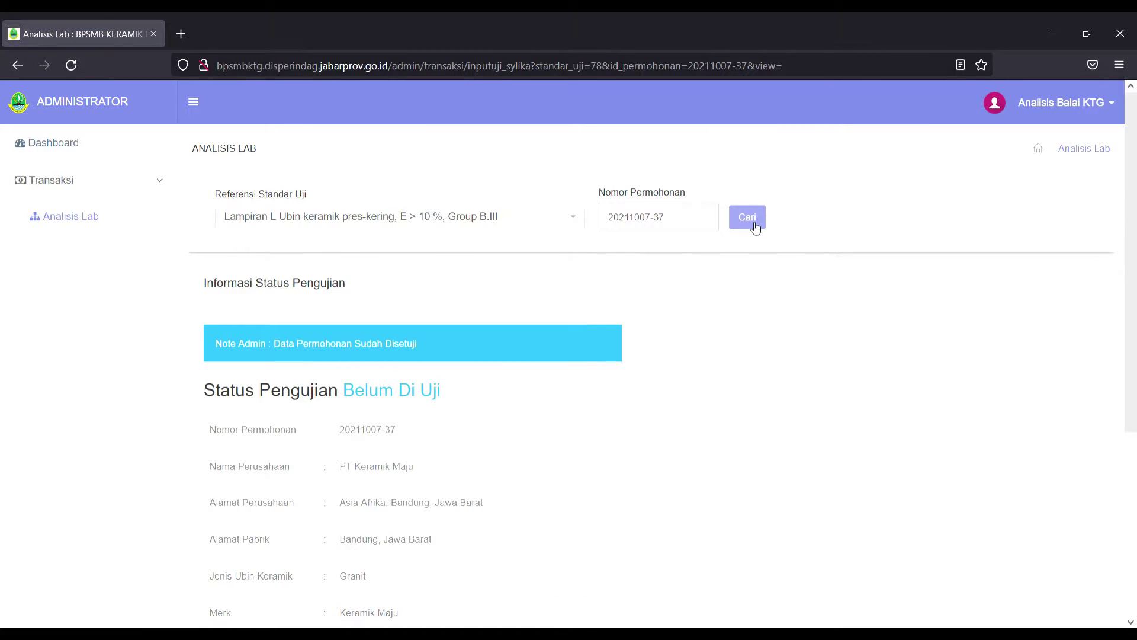
- Choose Balai Besar Keramik as the Lab Penguji, keep the LHU receipt date 2021-10-07, and start the analysis
{"action": "scroll", "coordinate": [756, 225], "scroll_direction": "down", "scroll_amount": 2}
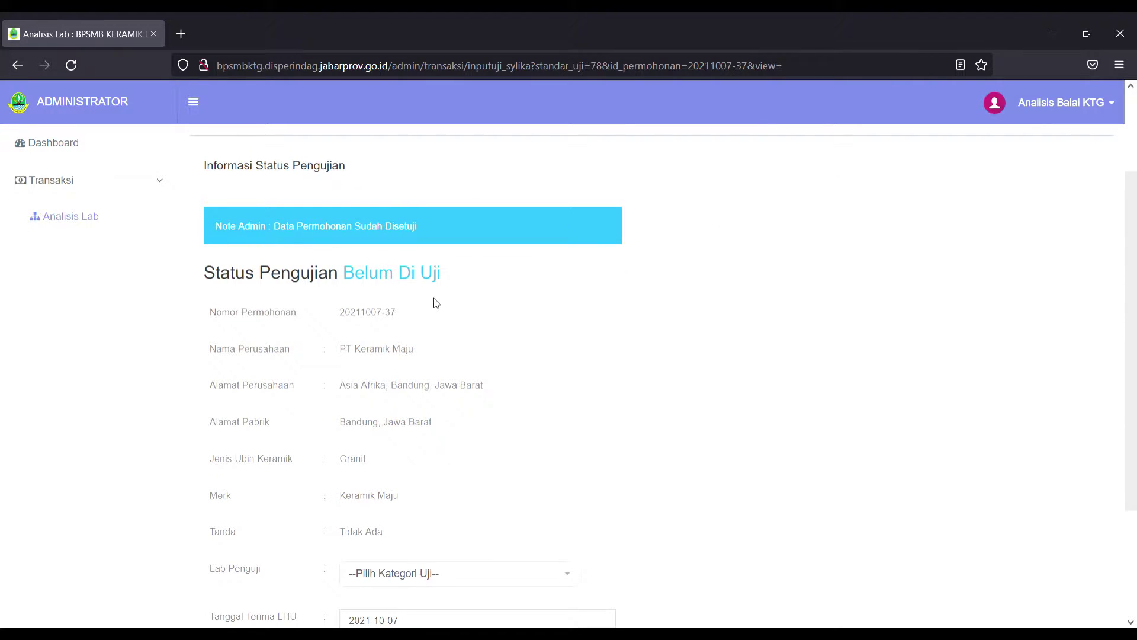
{"action": "scroll", "coordinate": [436, 303], "scroll_direction": "down", "scroll_amount": 3}
{"action": "scroll", "coordinate": [436, 303], "scroll_direction": "up", "scroll_amount": 1}
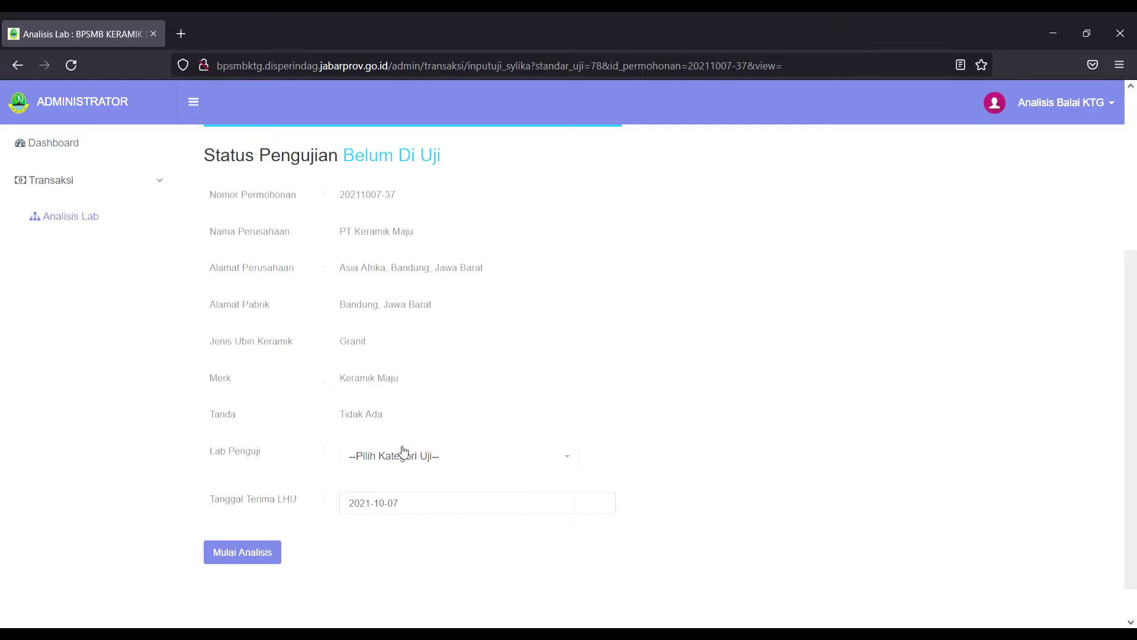
{"action": "left_click", "coordinate": [418, 454]}
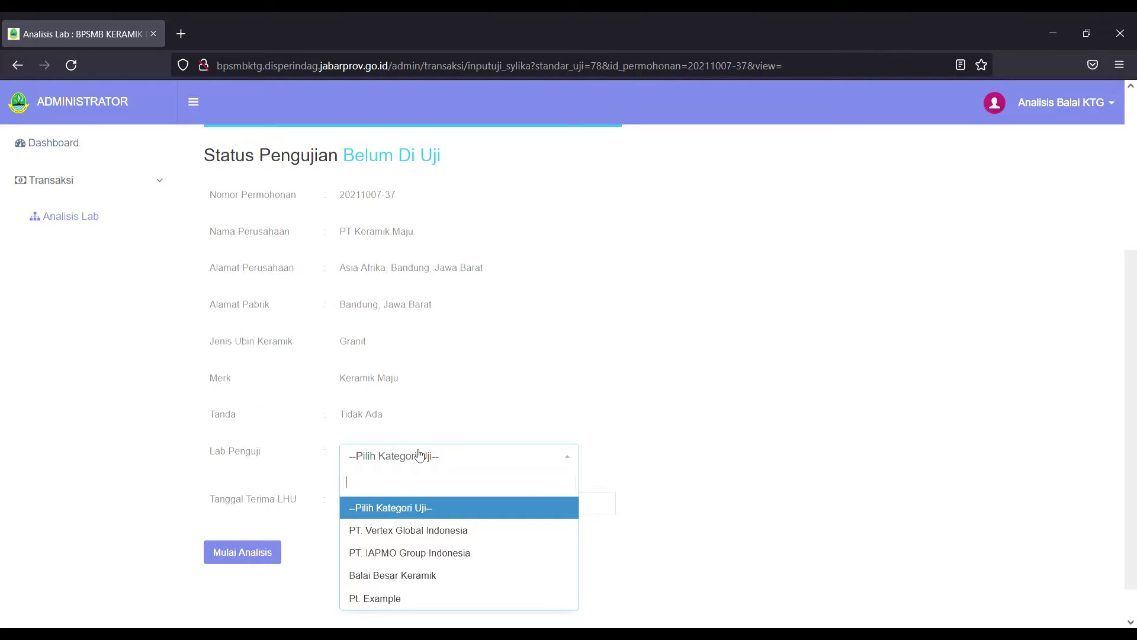
{"action": "left_click", "coordinate": [392, 575]}
{"action": "left_click", "coordinate": [426, 511]}
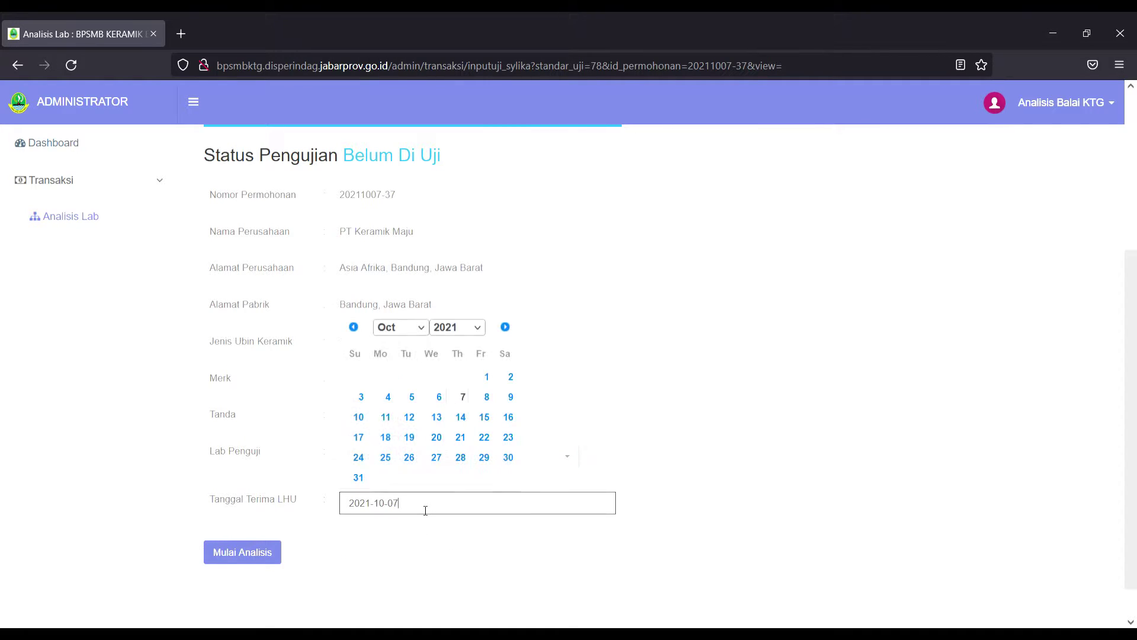
{"action": "left_click", "coordinate": [637, 453]}
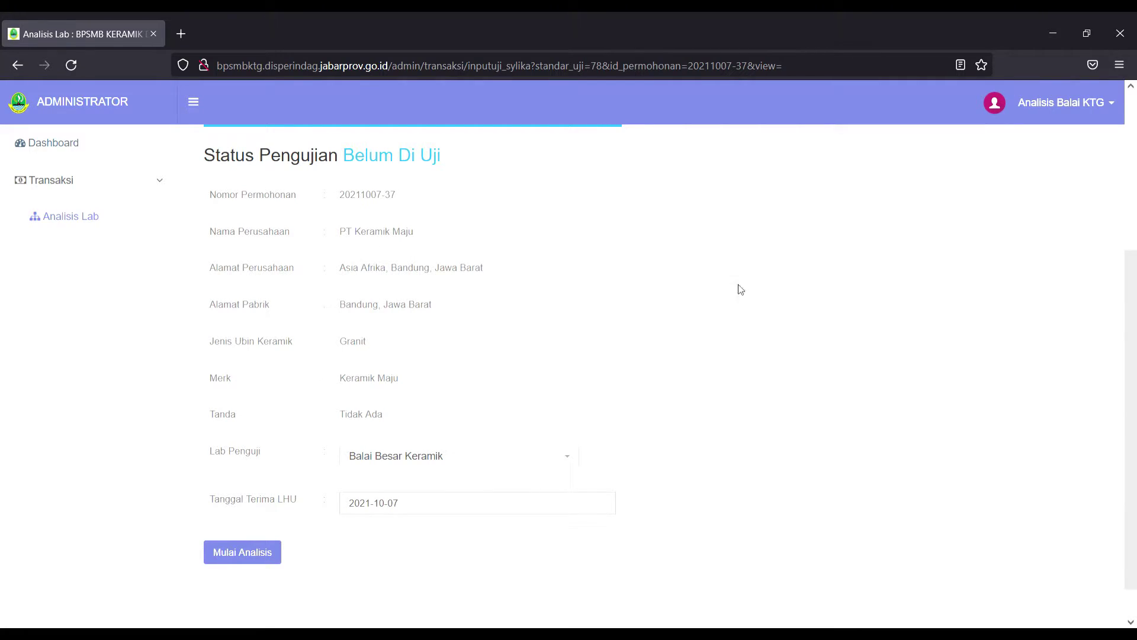
{"action": "left_click", "coordinate": [237, 560]}
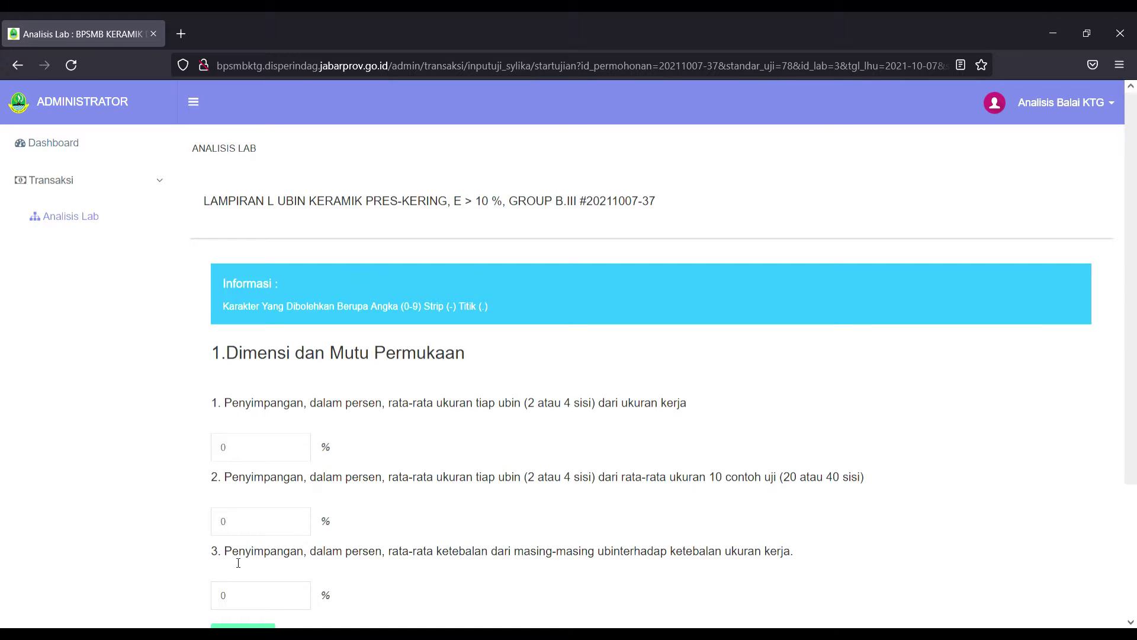
- Fill in the three Dimensi dan Mutu Permukaan deviations with 0.10, 0.12 and 2 %, and continue to the following category
{"action": "scroll", "coordinate": [238, 563], "scroll_direction": "down", "scroll_amount": 2}
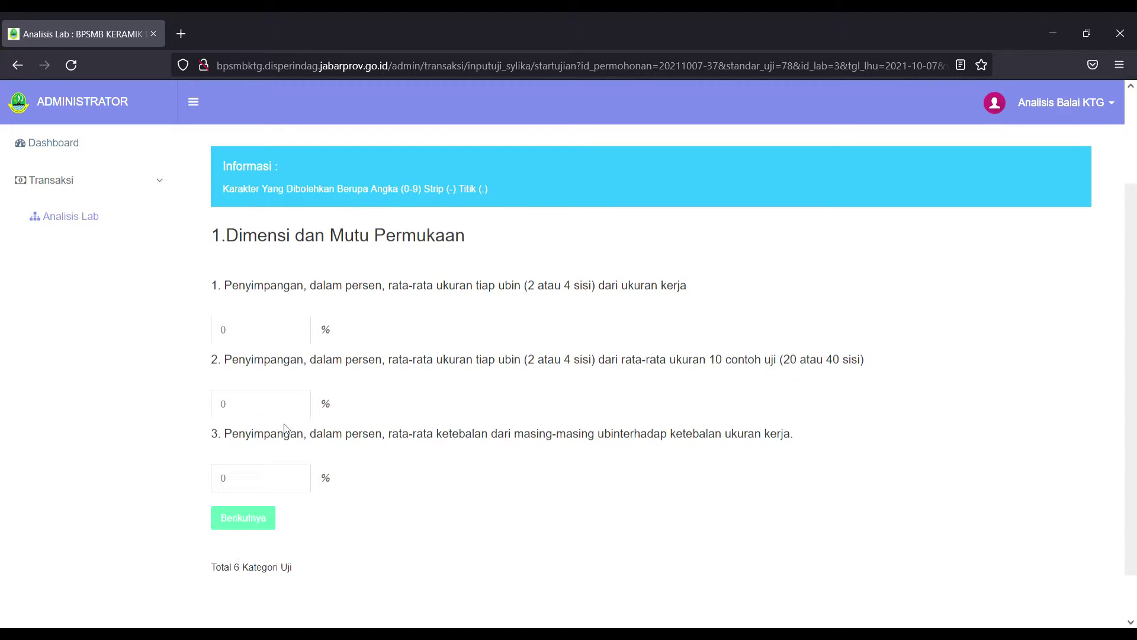
{"action": "left_click", "coordinate": [283, 333]}
{"action": "type", "text": "0.10"}
{"action": "key", "text": "Tab"}
{"action": "key", "text": "BackSpace"}
{"action": "type", "text": "0.12"}
{"action": "key", "text": "Tab"}
{"action": "type", "text": "2"}
{"action": "left_click", "coordinate": [379, 555]}
{"action": "left_click", "coordinate": [257, 526]}
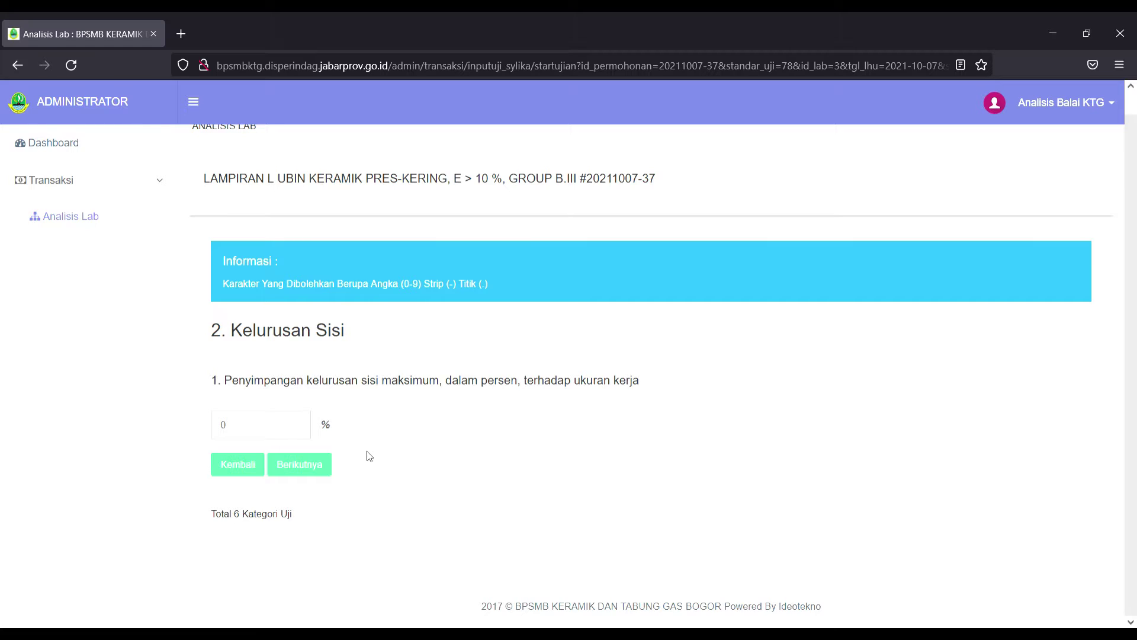
- Set the maximum Kelurusan Sisi deviation to 0.11 % and continue to the following category
{"action": "left_click", "coordinate": [278, 436]}
{"action": "type", "text": "0.11"}
{"action": "left_click", "coordinate": [420, 429]}
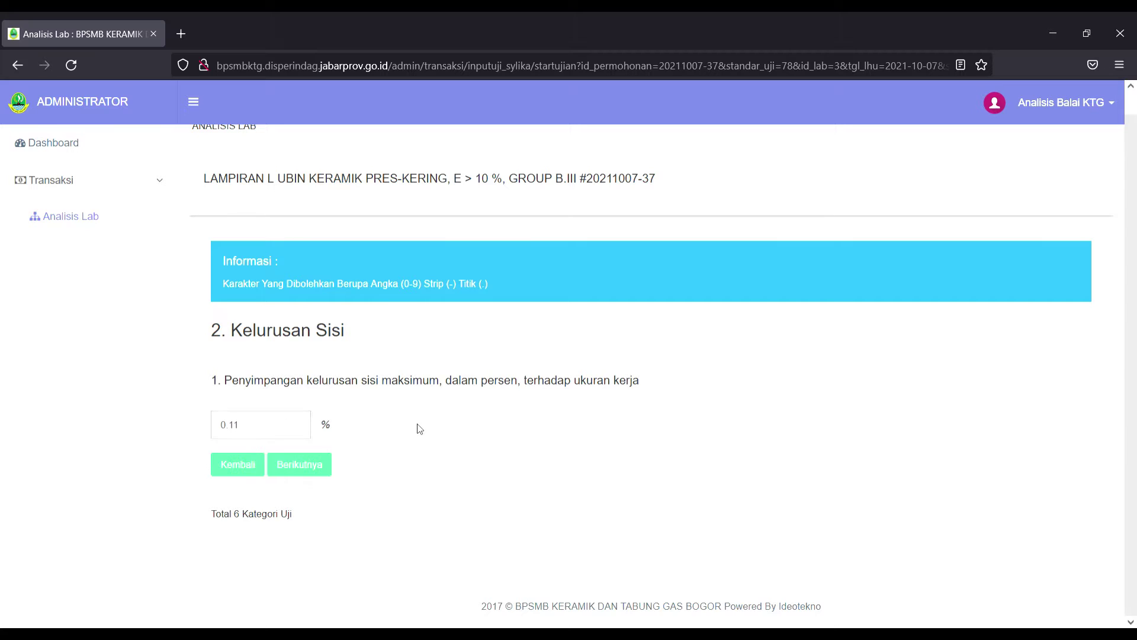
{"action": "left_click", "coordinate": [304, 472]}
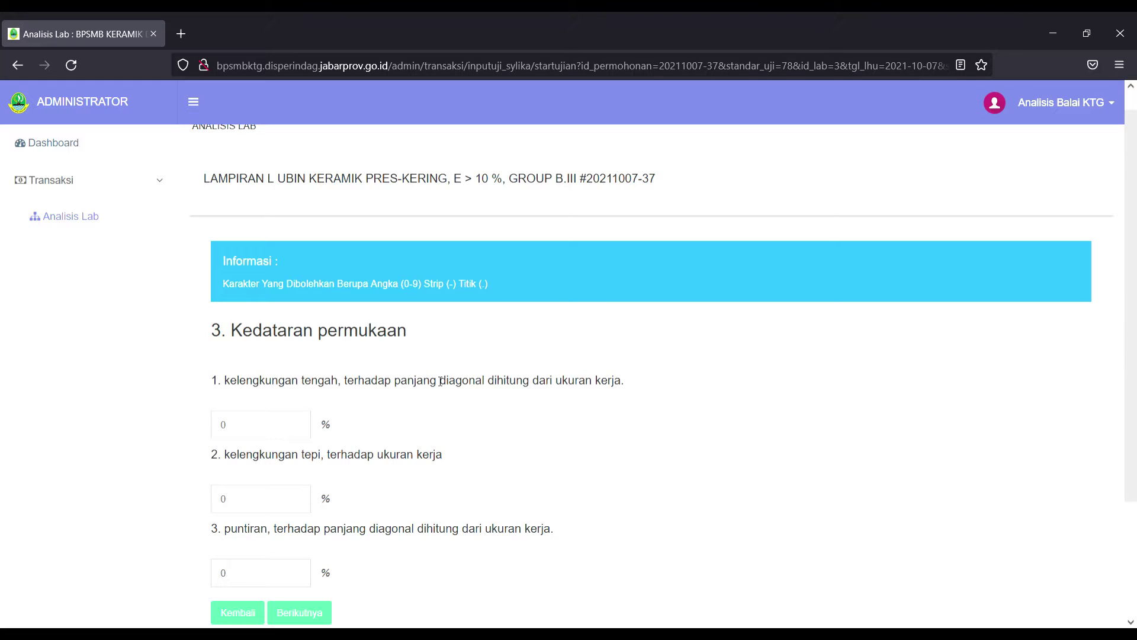
- Fill in Kedataran permukaan with 0.12 % centre curvature, 0.09 % edge curvature and 0.11 % warpage, and continue
{"action": "left_click", "coordinate": [286, 428]}
{"action": "type", "text": ".12"}
{"action": "key", "text": "Tab"}
{"action": "left_click", "coordinate": [276, 512]}
{"action": "type", "text": ".09"}
{"action": "key", "text": "Tab"}
{"action": "type", "text": "0.11"}
{"action": "left_click", "coordinate": [444, 555]}
{"action": "scroll", "coordinate": [445, 555], "scroll_direction": "down", "scroll_amount": 1}
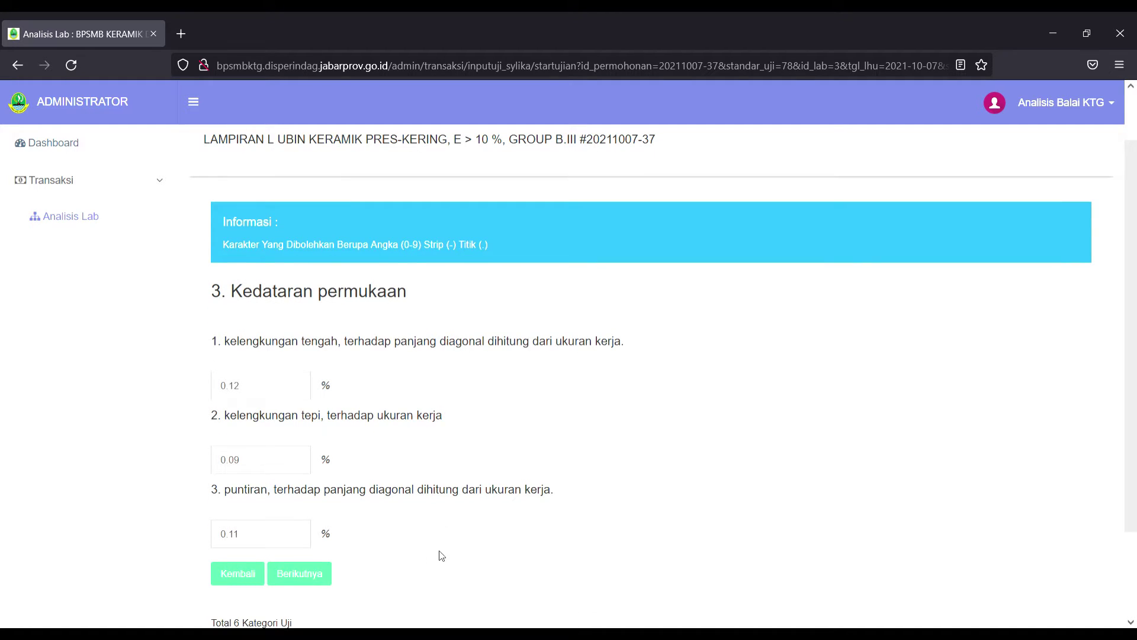
{"action": "left_click", "coordinate": [308, 582]}
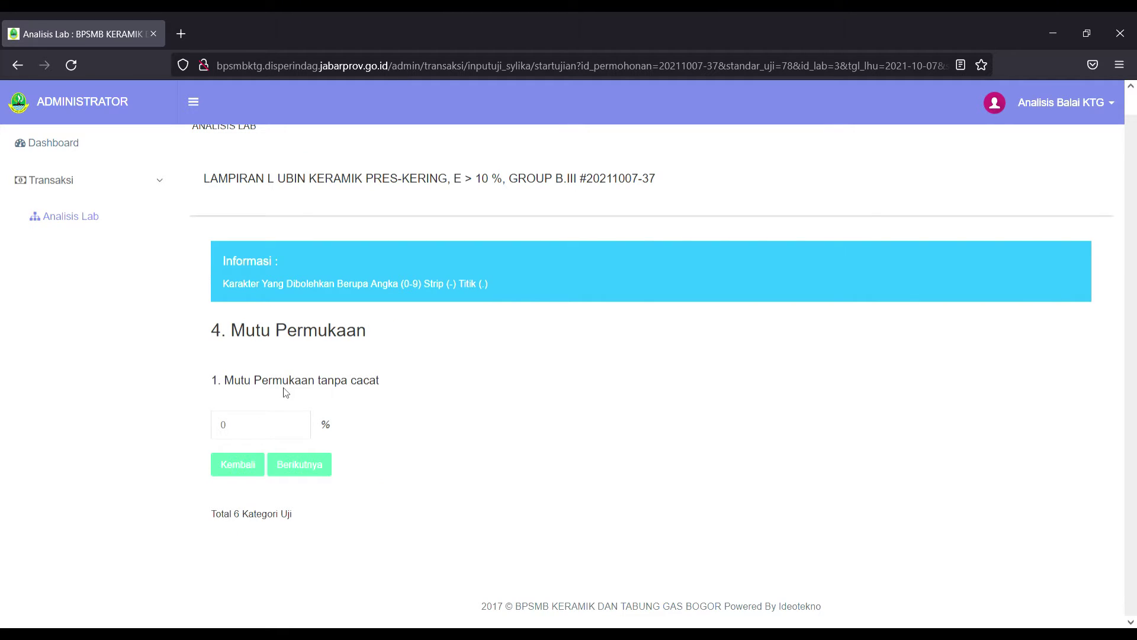
- Set Mutu Permukaan tanpa cacat to 96.7 % and continue to the following category
{"action": "left_click", "coordinate": [288, 431]}
{"action": "key", "text": "BackSpace"}
{"action": "type", "text": "96.7"}
{"action": "left_click", "coordinate": [303, 468]}
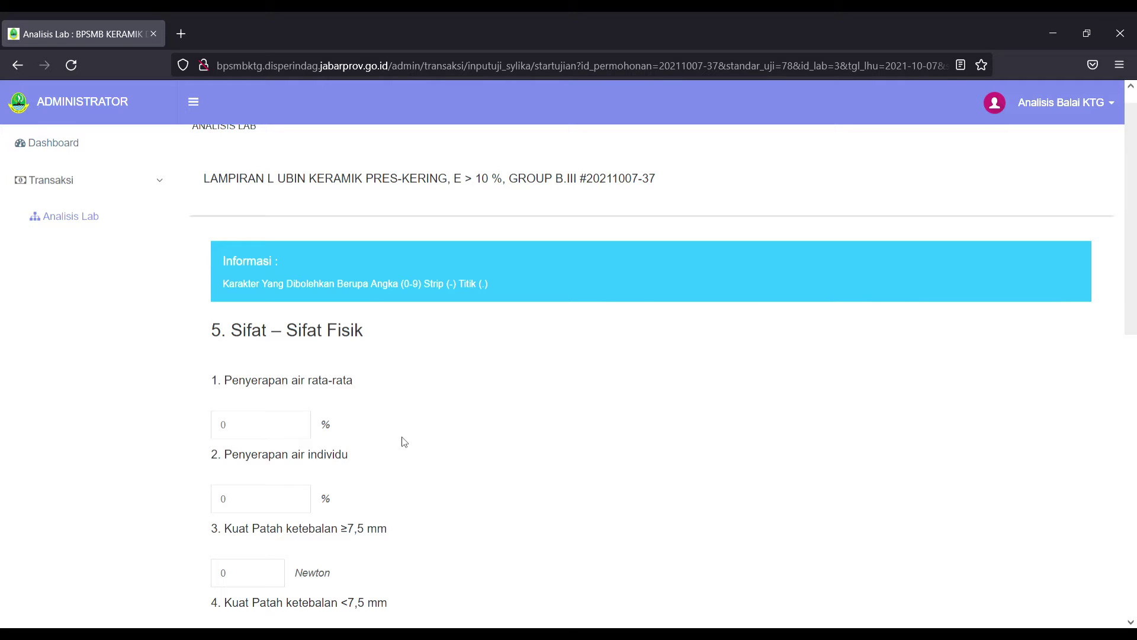
- Under Sifat – Sifat Fisik, set average water absorption to 12 %, individual absorption to 10 %, and the two Kuat Patah values to 700 and 300 Newton
{"action": "left_click", "coordinate": [266, 437]}
{"action": "type", "text": "12"}
{"action": "left_click", "coordinate": [272, 505]}
{"action": "key", "text": "BackSpace"}
{"action": "type", "text": "10"}
{"action": "key", "text": "Tab"}
{"action": "type", "text": "700"}
{"action": "key", "text": "Tab"}
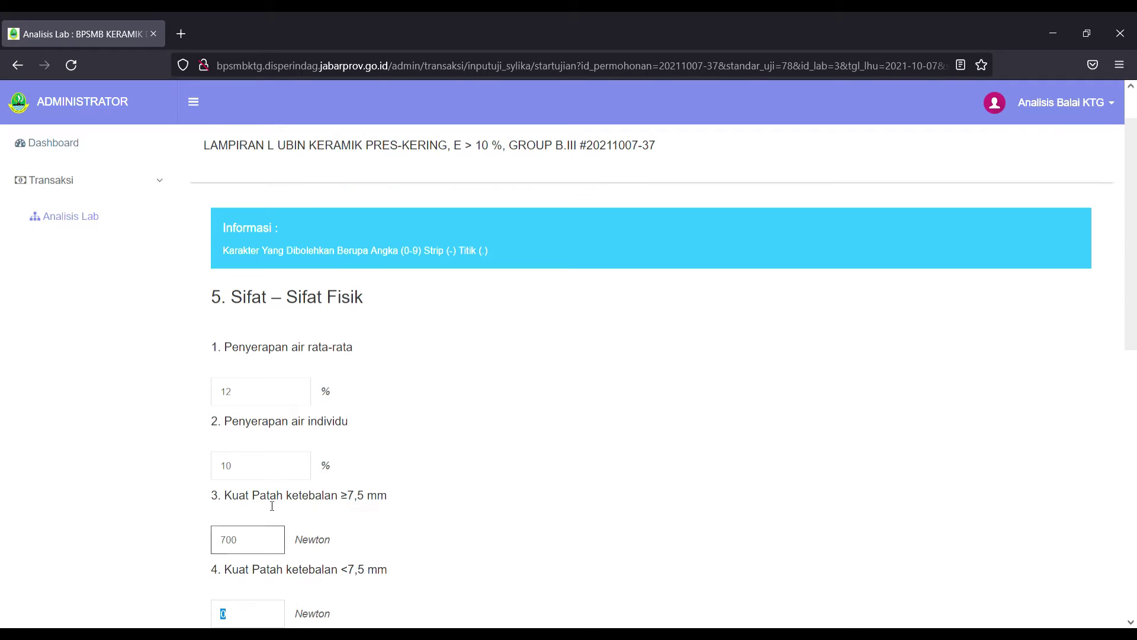
{"action": "type", "text": "3"}
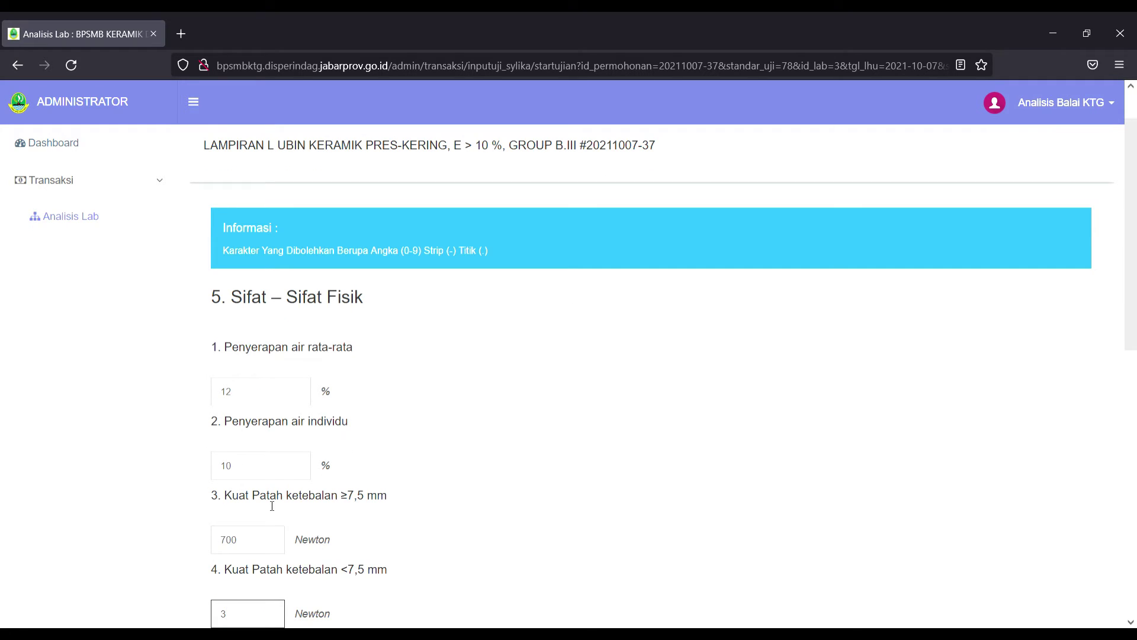
{"action": "type", "text": "00"}
{"action": "key", "text": "Tab"}
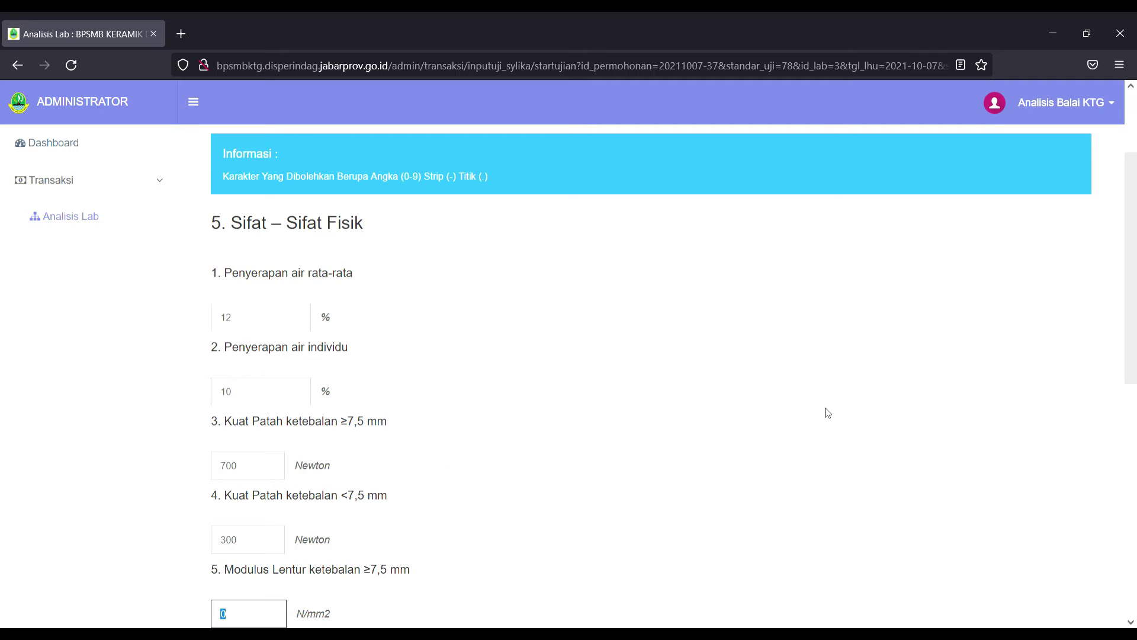
- Set Modulus Lentur to 13 N/mm2 for both the ≥7,5 mm and <7,5 mm thicknesses
{"action": "left_click_drag", "start_coordinate": [1135, 302], "coordinate": [1135, 472]}
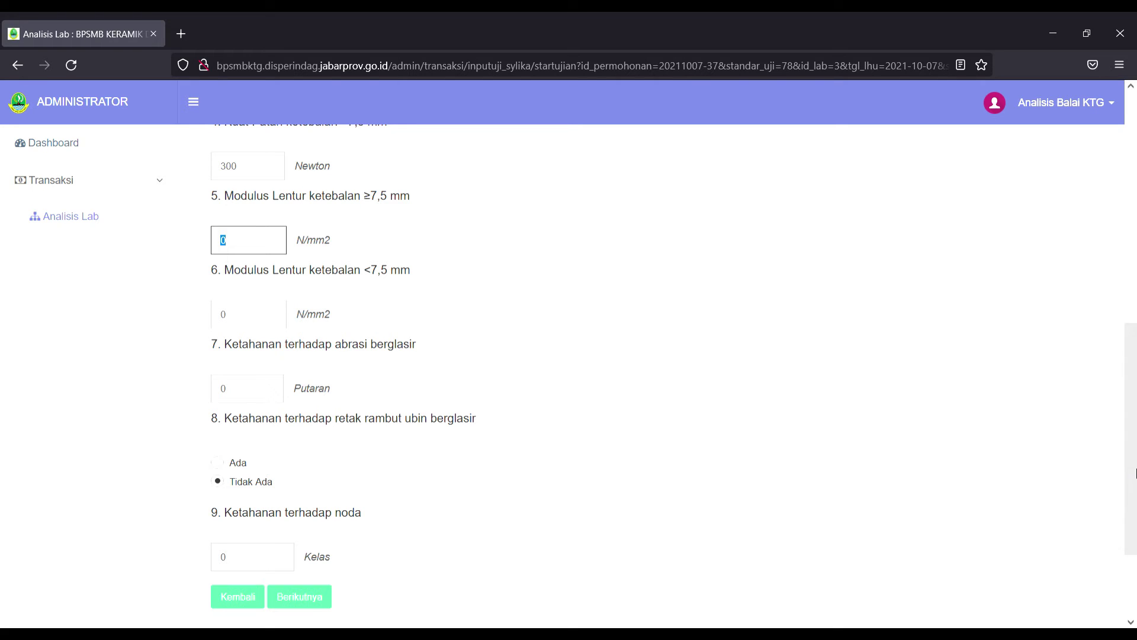
{"action": "type", "text": "12"}
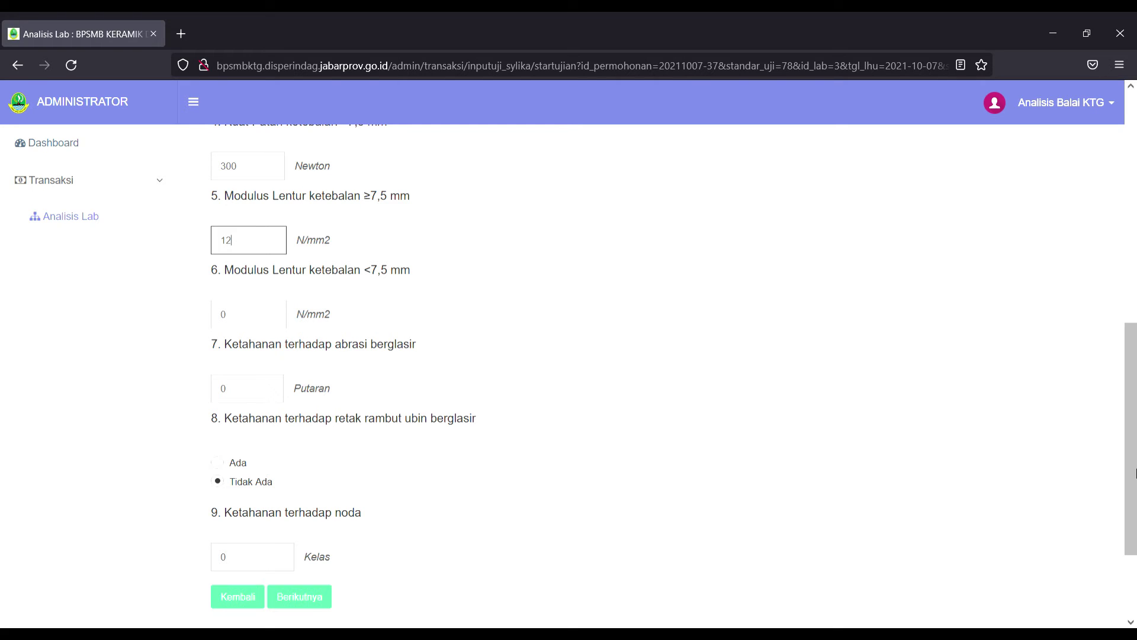
{"action": "key", "text": "BackSpace"}
{"action": "type", "text": "3"}
{"action": "key", "text": "Tab"}
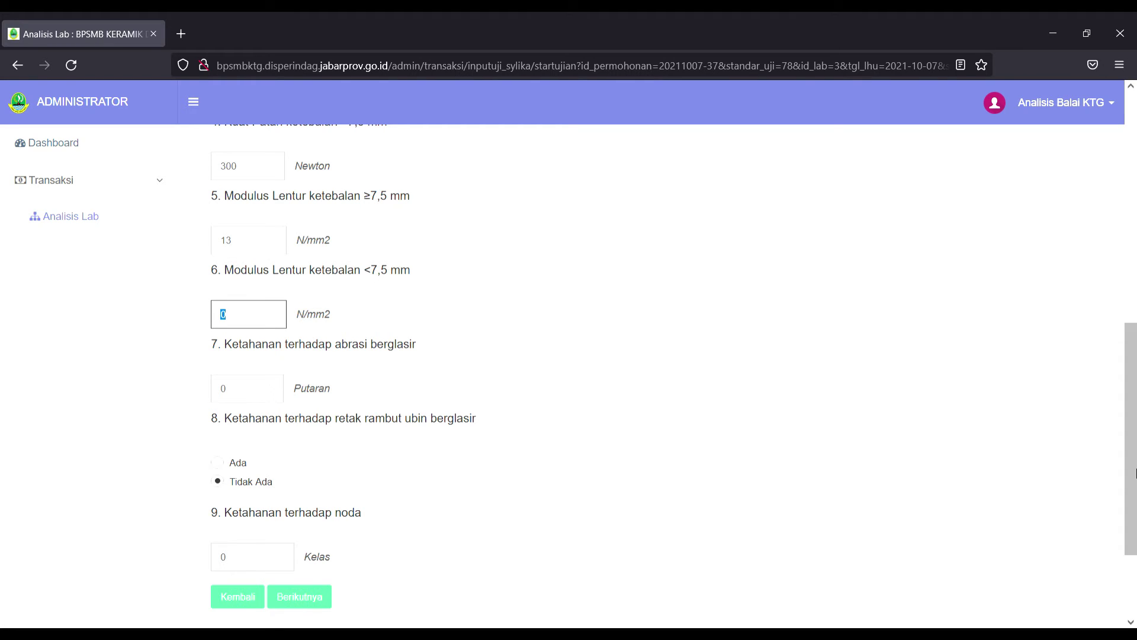
{"action": "type", "text": "13"}
{"action": "key", "text": "Tab"}
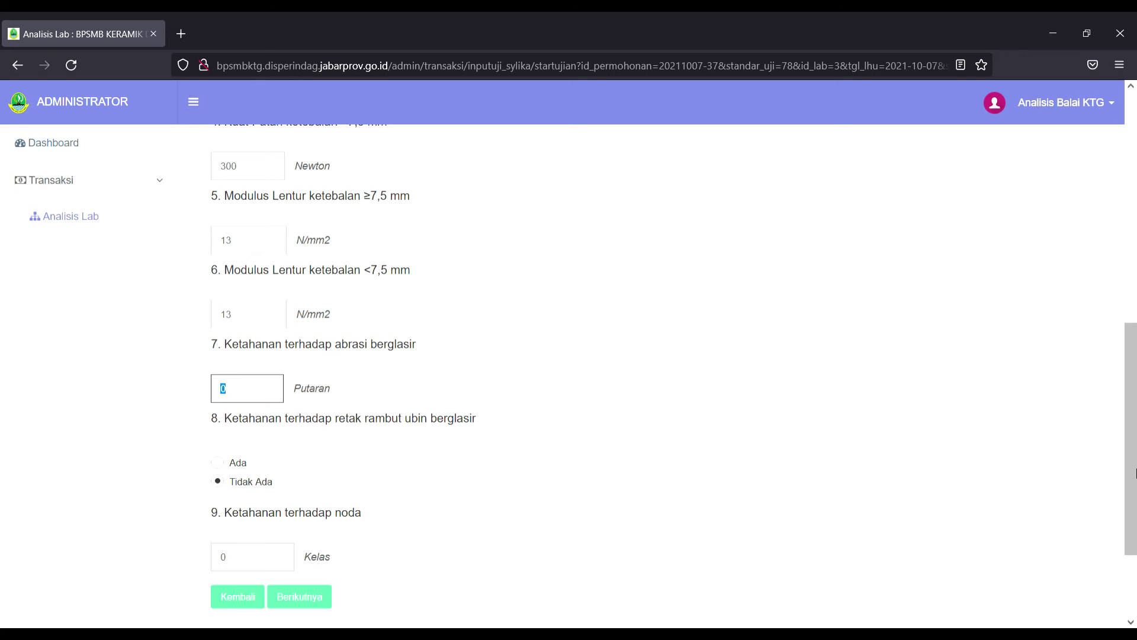
- Set the glazed abrasion resistance to 650 Putaran and the stain resistance to Kelas 4, and continue to the last category
{"action": "type", "text": "650"}
{"action": "key", "text": "Tab"}
{"action": "left_click", "coordinate": [276, 564]}
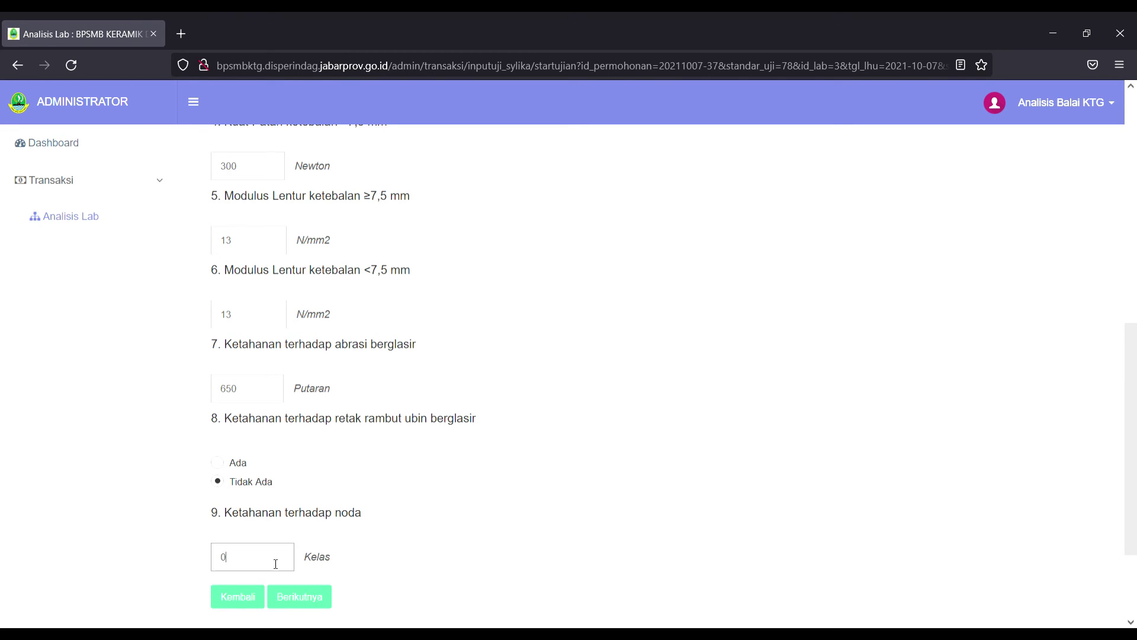
{"action": "key", "text": "BackSpace"}
{"action": "type", "text": "6"}
{"action": "left_click", "coordinate": [311, 598]}
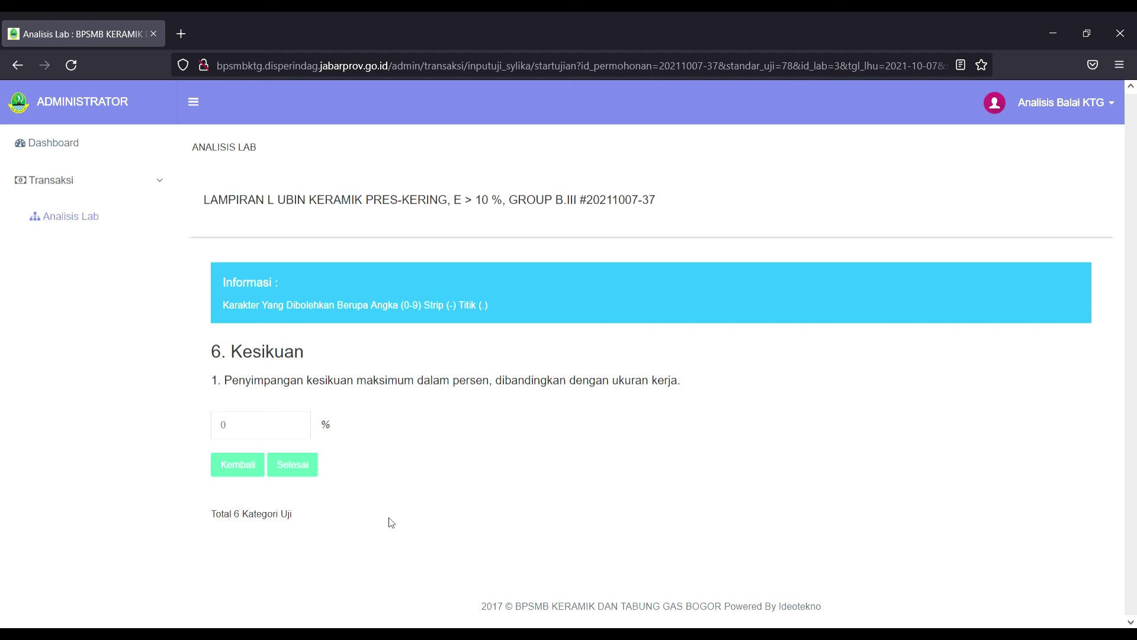
- Set the maximum Kesikuan deviation to 0.10 % and finish the analysis to review the lab test results
{"action": "left_click", "coordinate": [273, 429]}
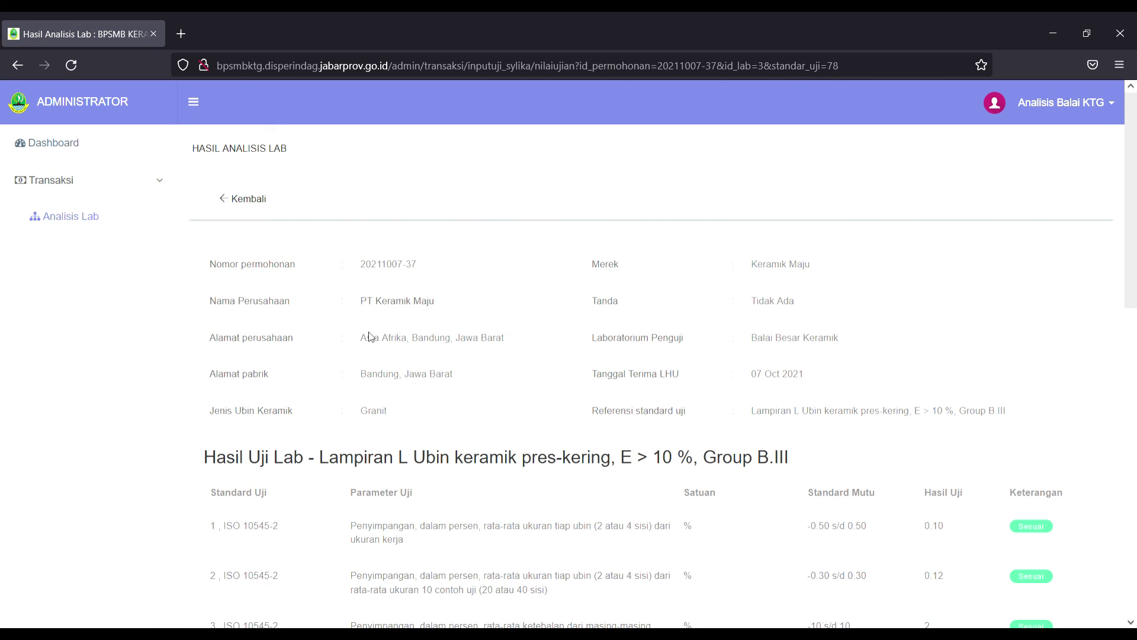
{"action": "scroll", "coordinate": [372, 335], "scroll_direction": "down", "scroll_amount": 2}
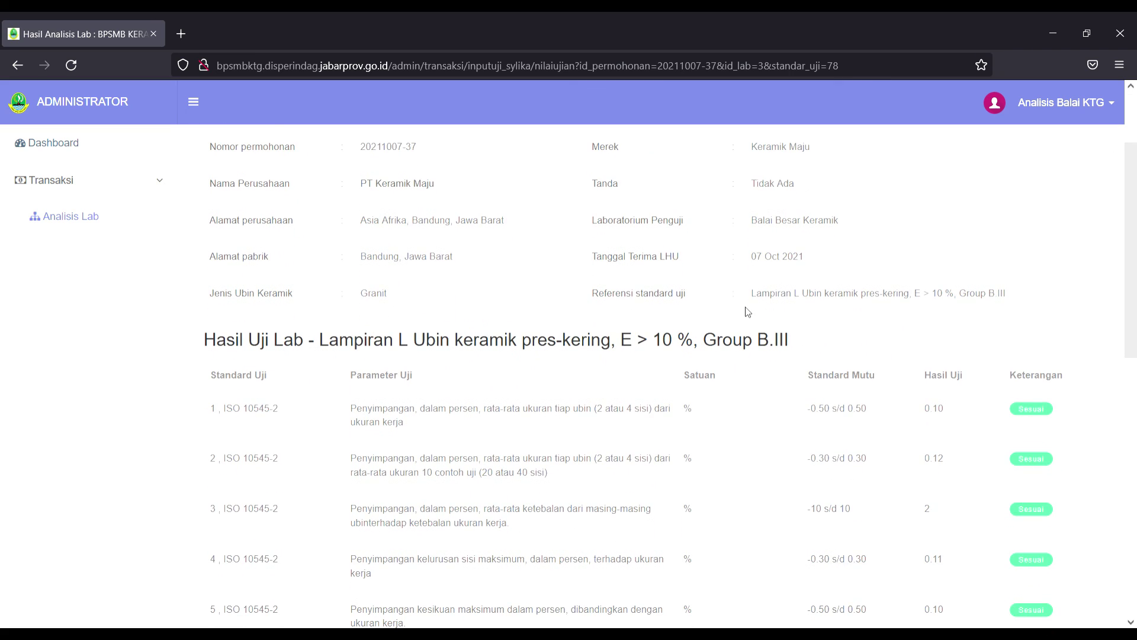
{"action": "scroll", "coordinate": [747, 313], "scroll_direction": "down", "scroll_amount": 4}
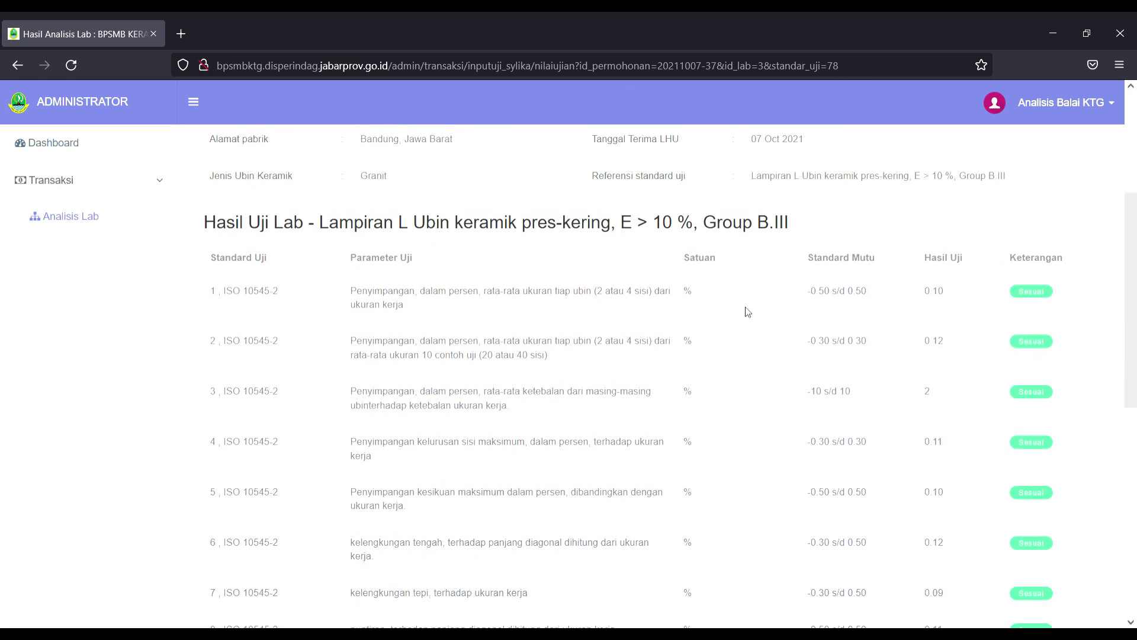
{"action": "scroll", "coordinate": [748, 312], "scroll_direction": "down", "scroll_amount": 4}
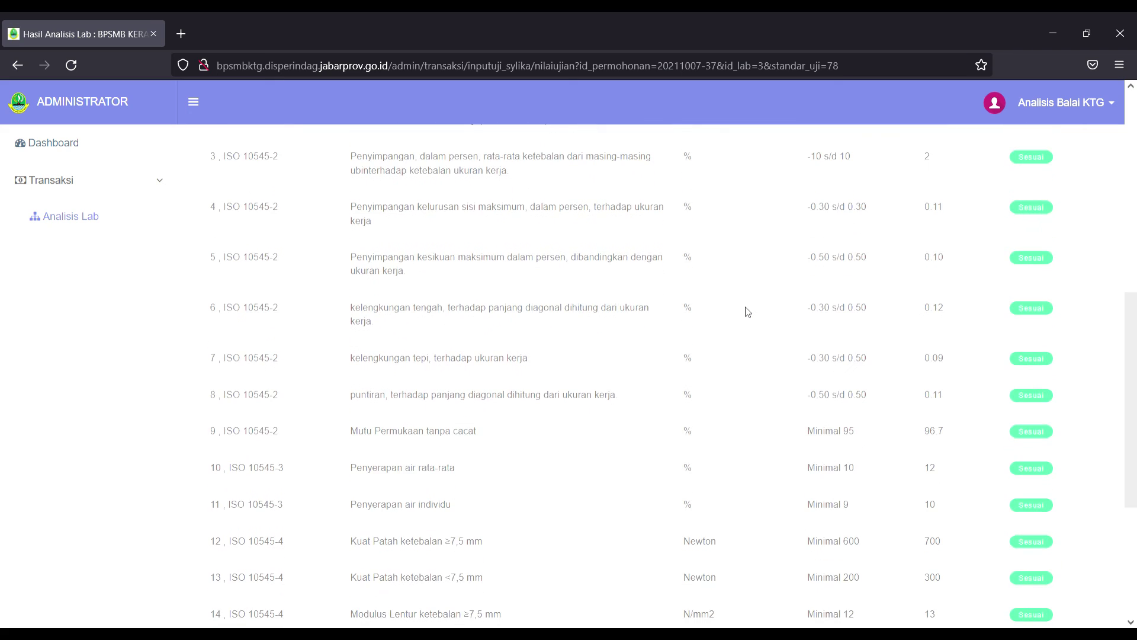
{"action": "scroll", "coordinate": [747, 312], "scroll_direction": "down", "scroll_amount": 2}
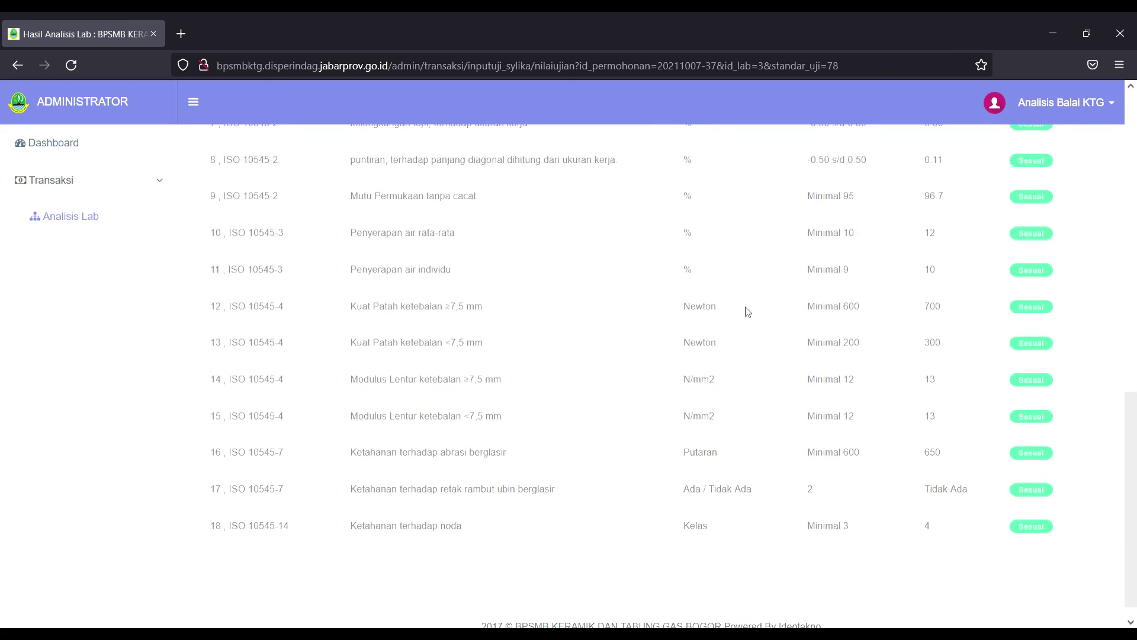